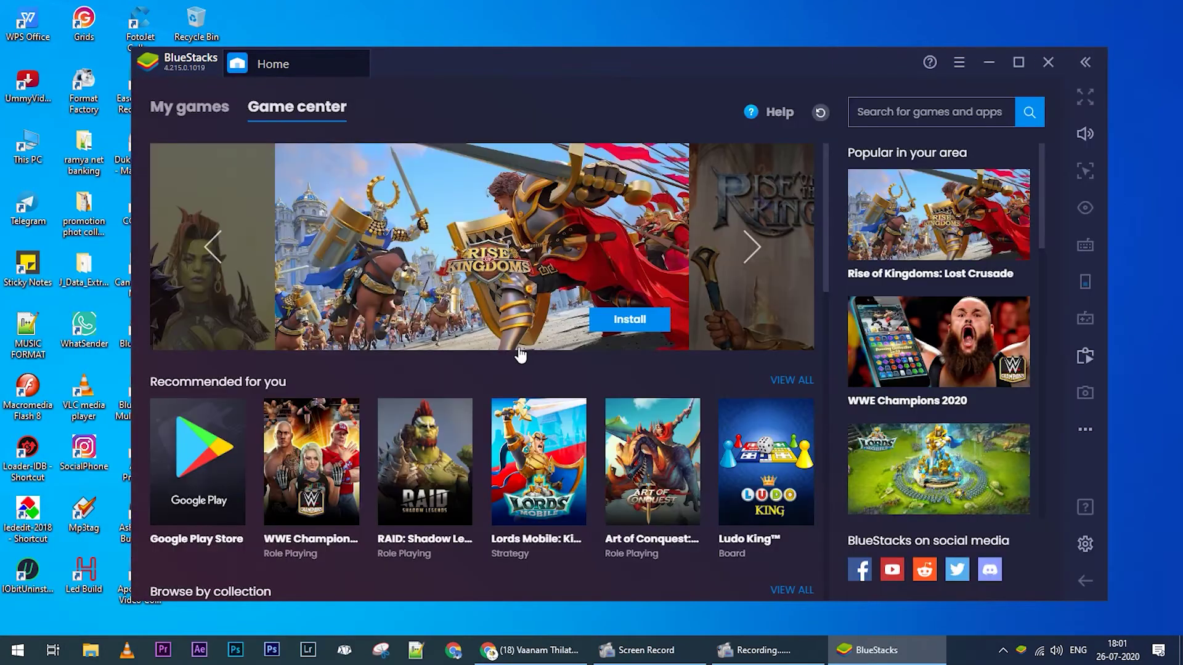
Search the game center for "pubg" and choose to install the first PUBG MOBILE result
left_click(891, 113)
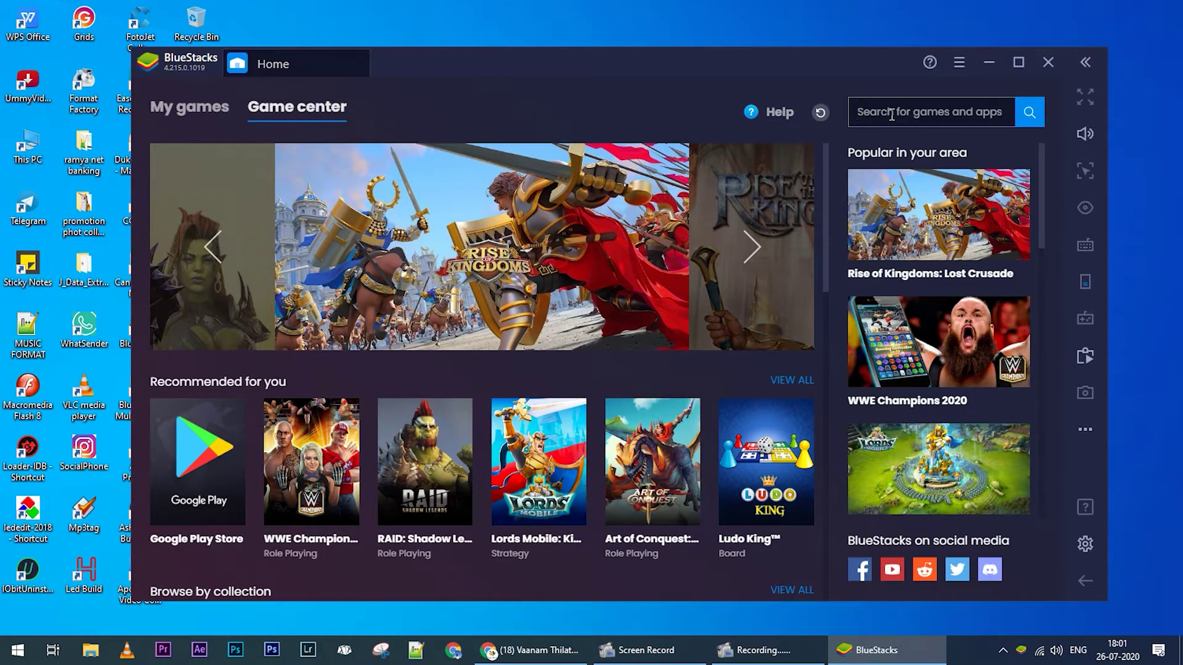
type("pubg")
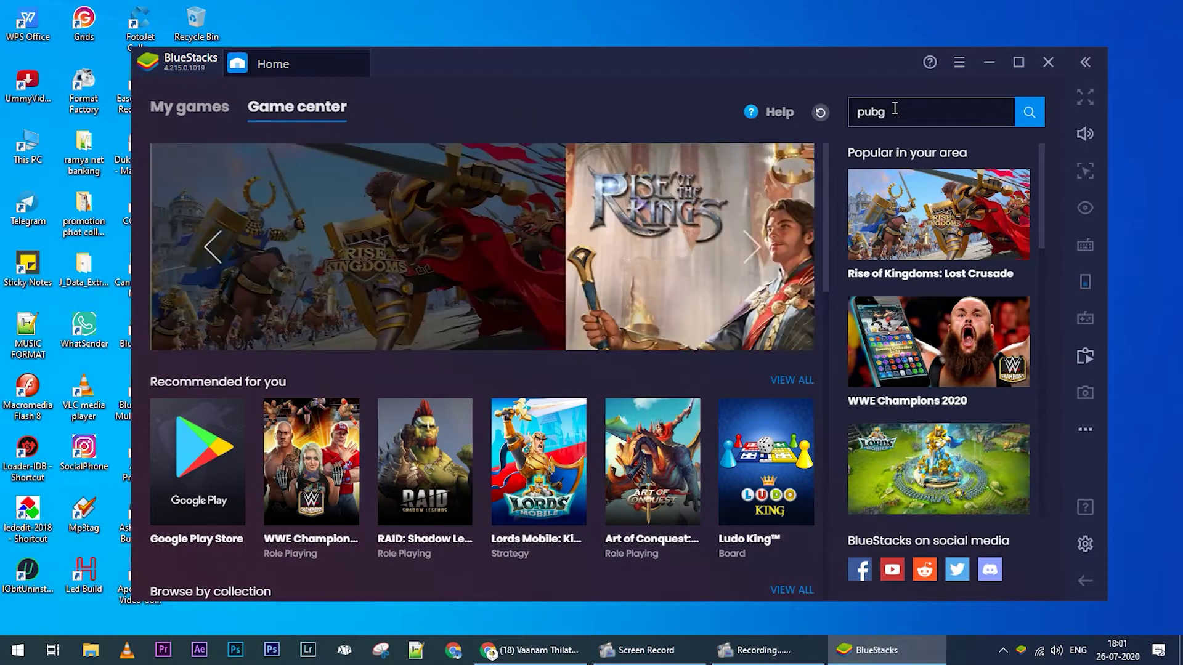
left_click(1028, 112)
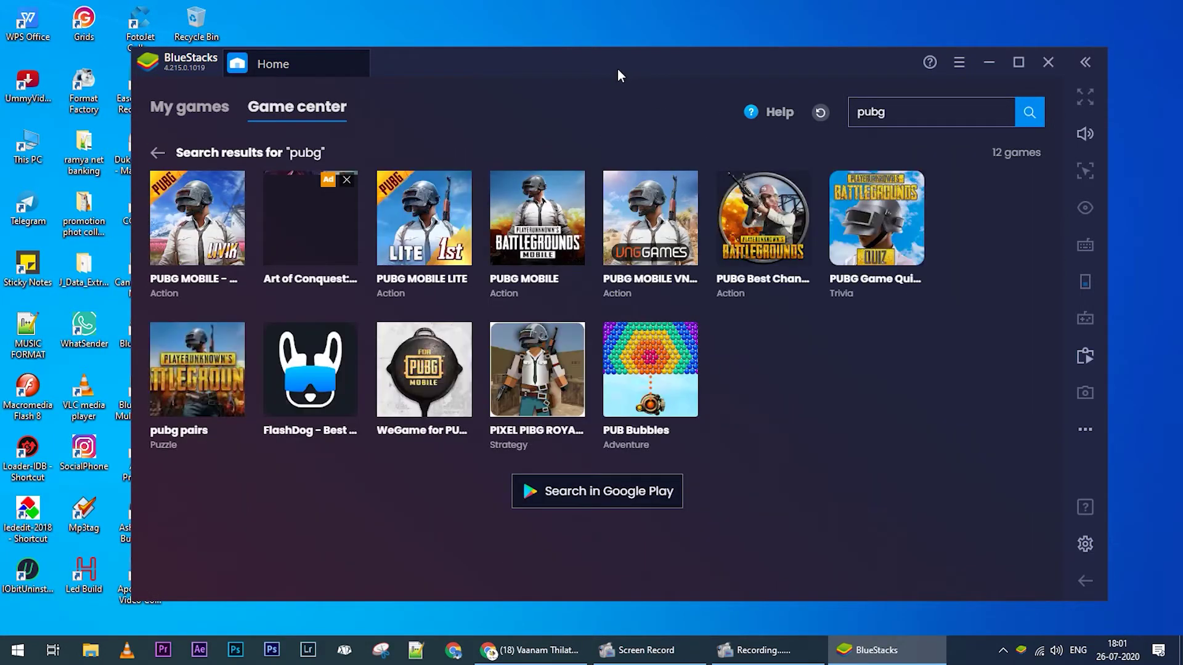
mouse_move(262, 217)
mouse_move(217, 212)
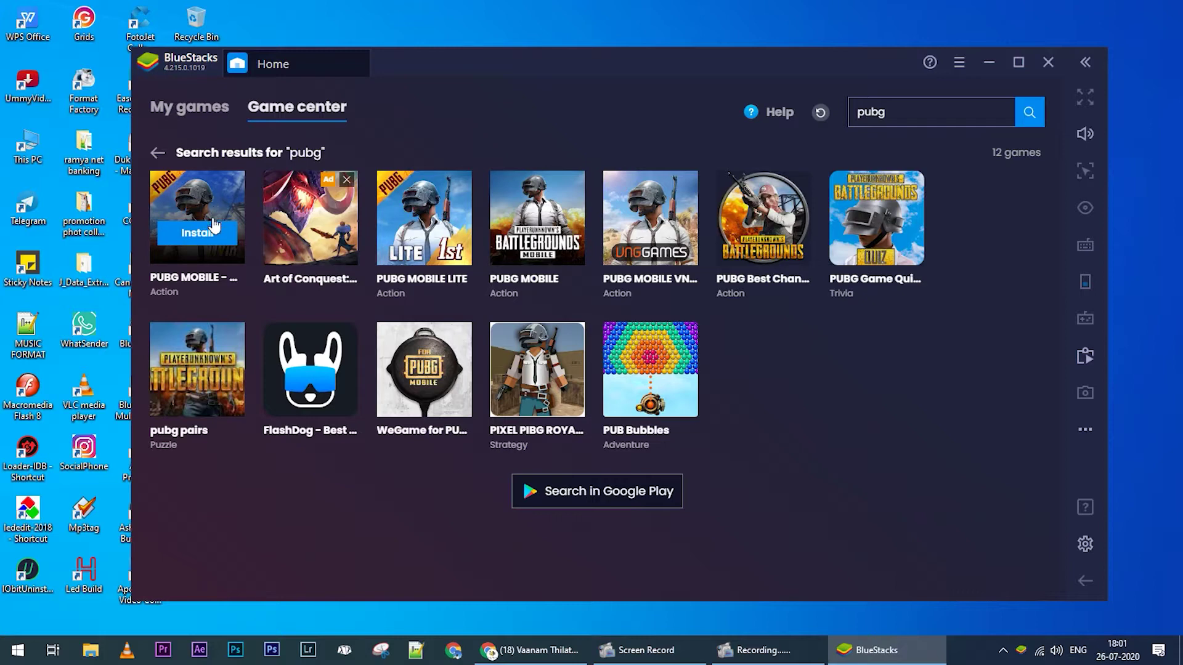
left_click(212, 233)
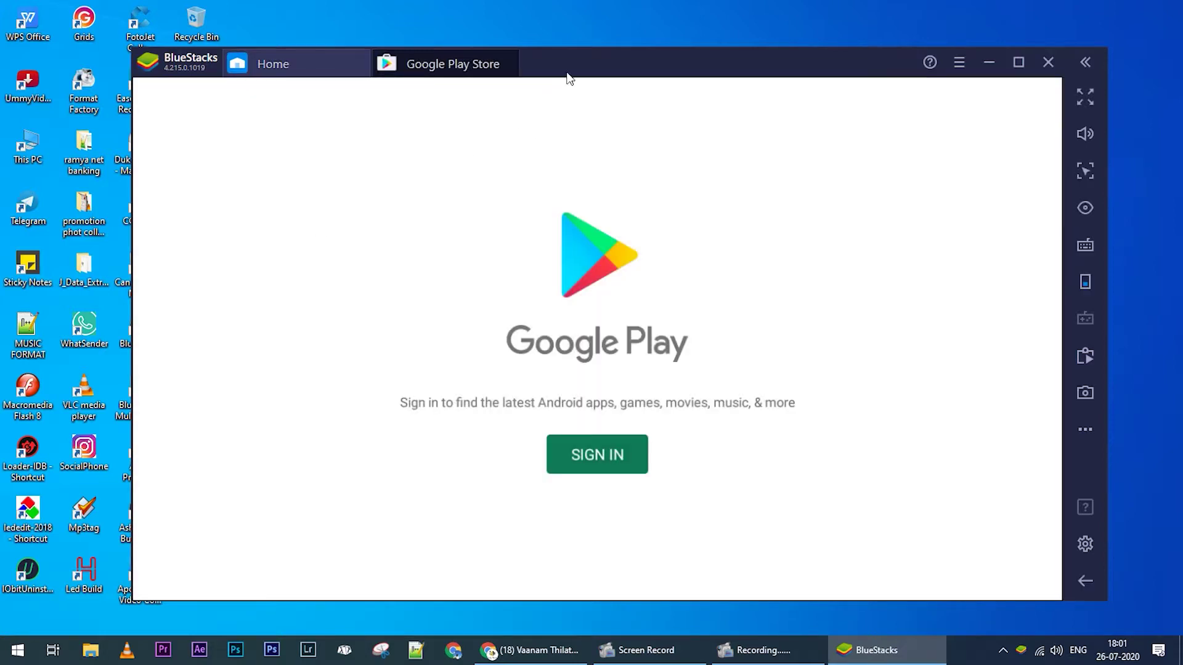
Sign in to Google Play with the Google account's e-mail and password
left_click(604, 450)
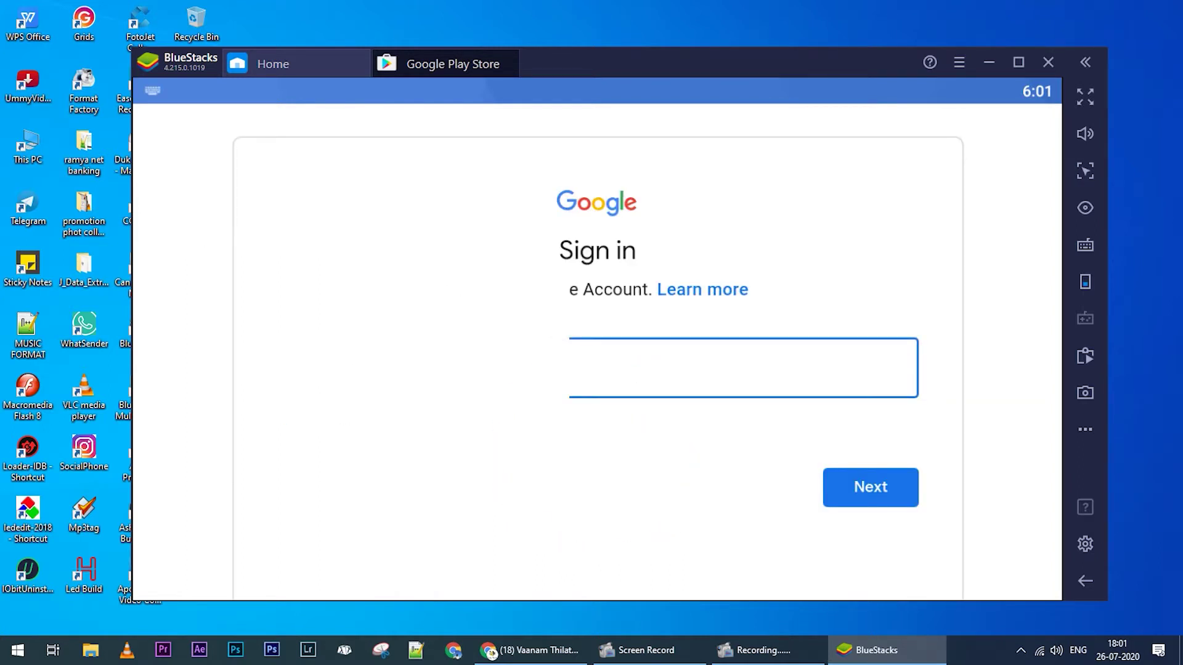
key("Return")
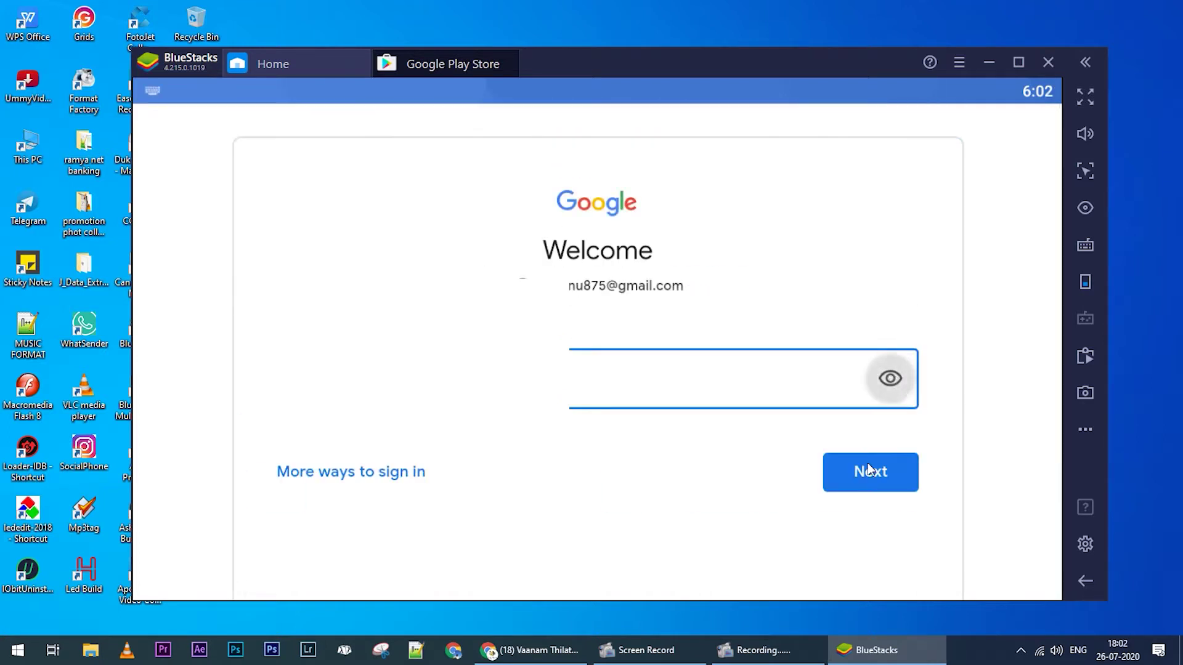
left_click(867, 464)
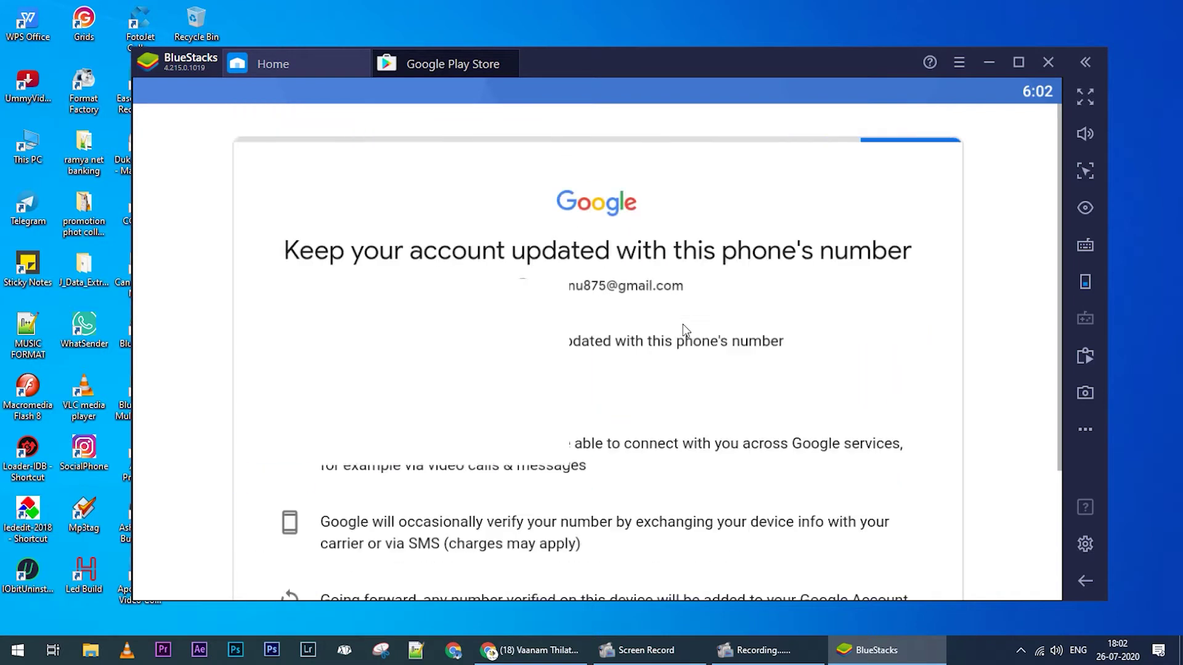
Agree to keep the account updated with this phone's number, and accept the Google terms and Google Services settings
scroll(511, 435, "down", 2)
scroll(512, 434, "down", 5)
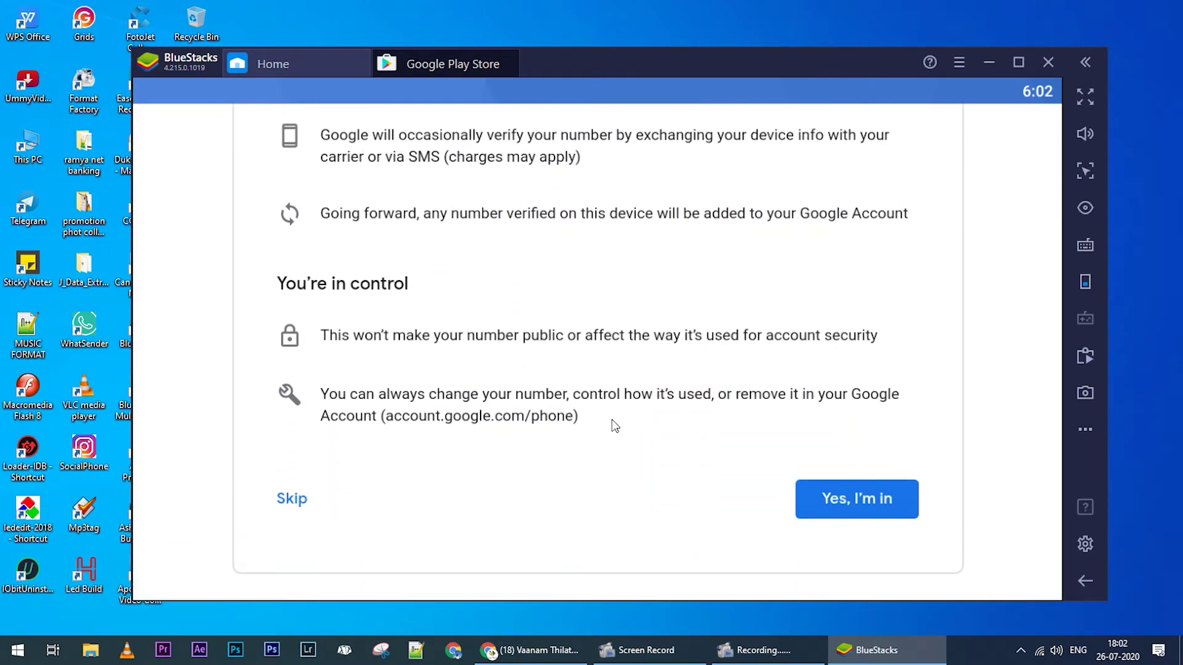
left_click(842, 497)
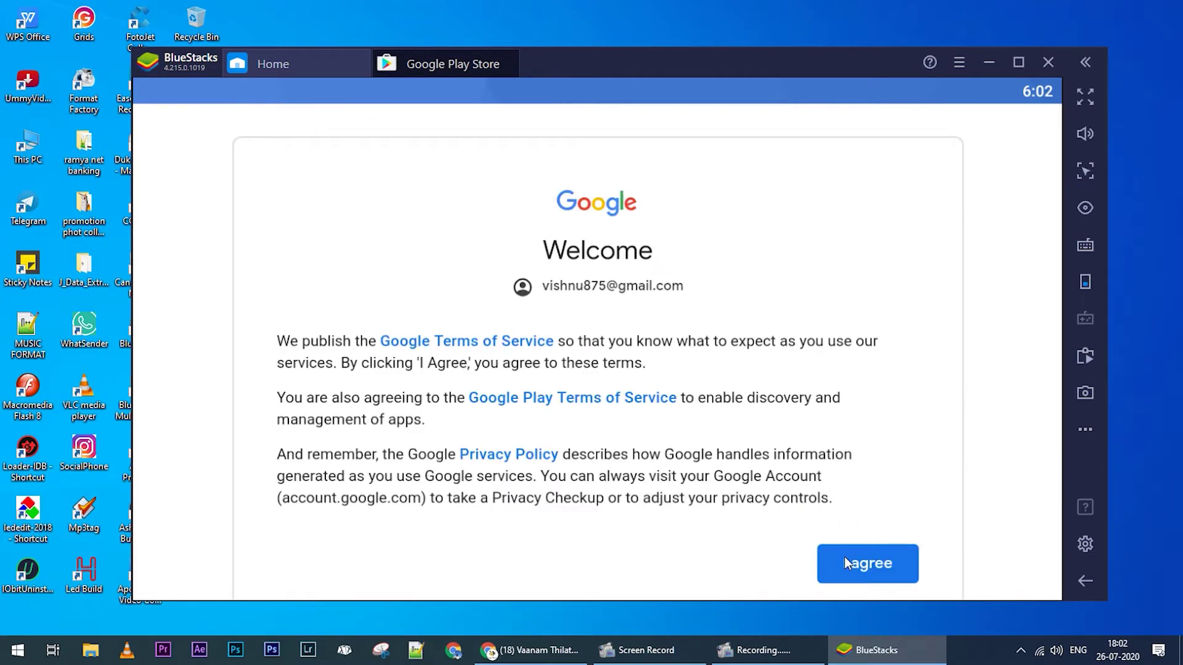
left_click(862, 563)
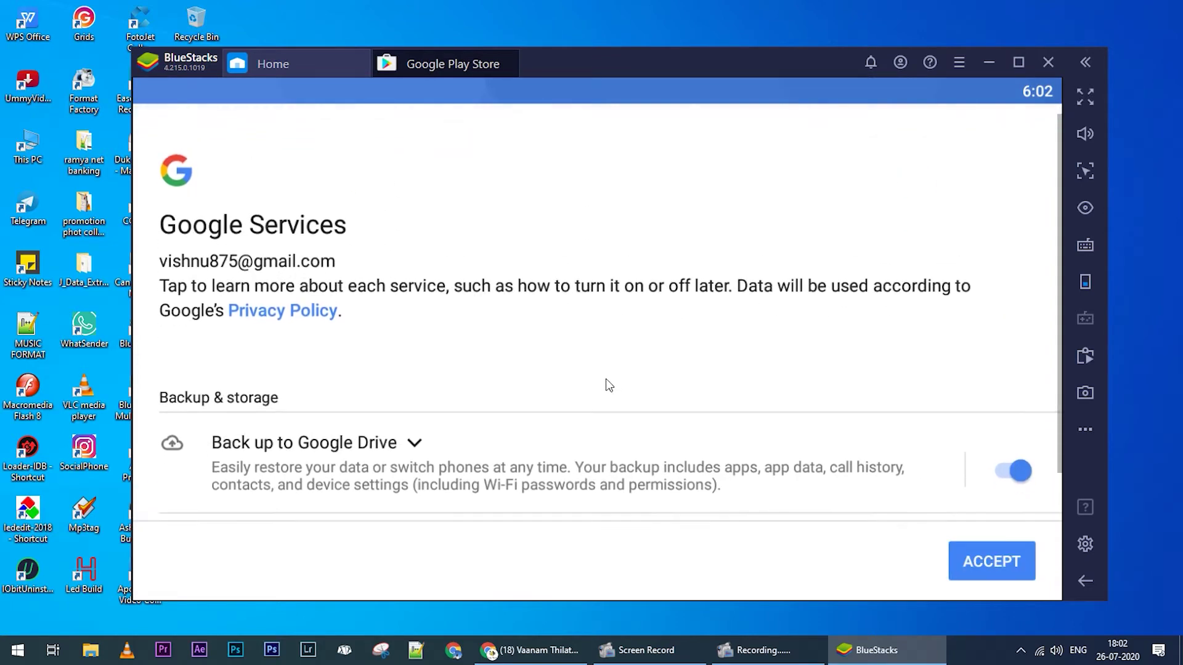
left_click(963, 557)
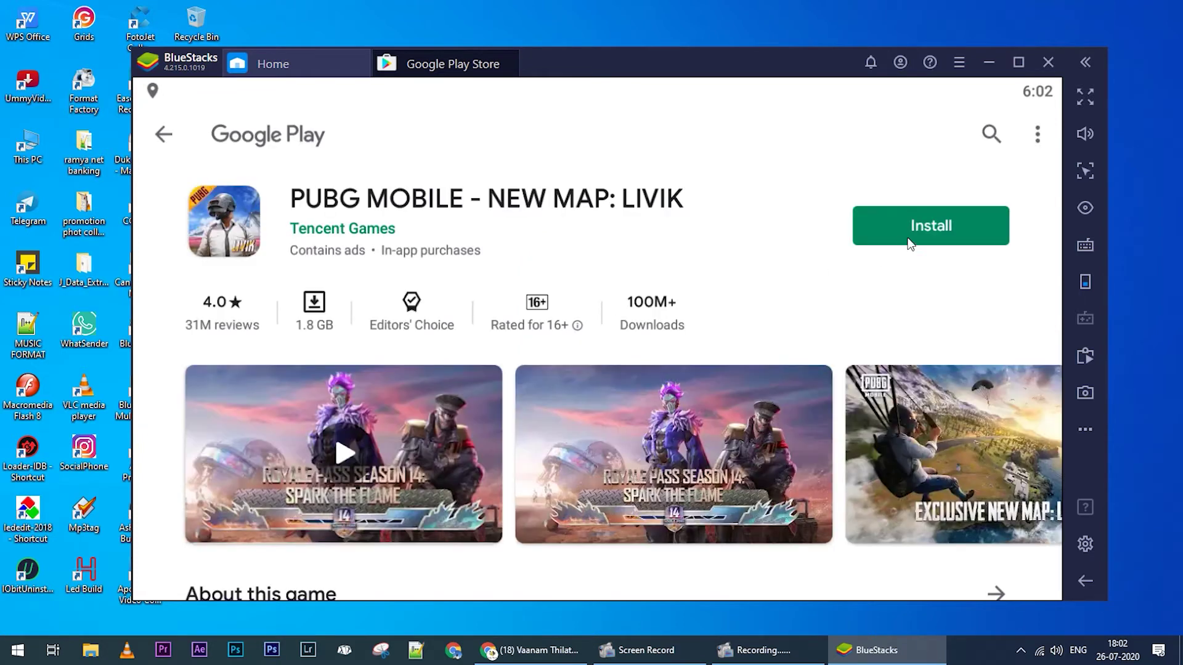
Install PUBG MOBILE - NEW MAP: LIVIK from Google Play and open the game
left_click(907, 222)
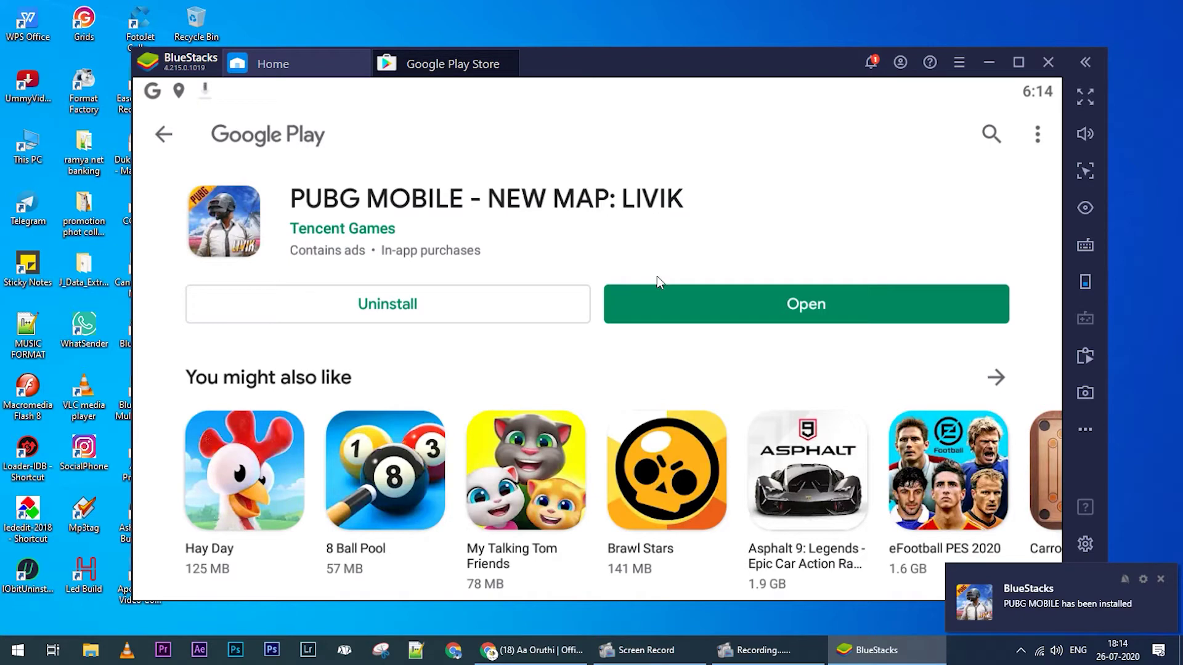
left_click(705, 298)
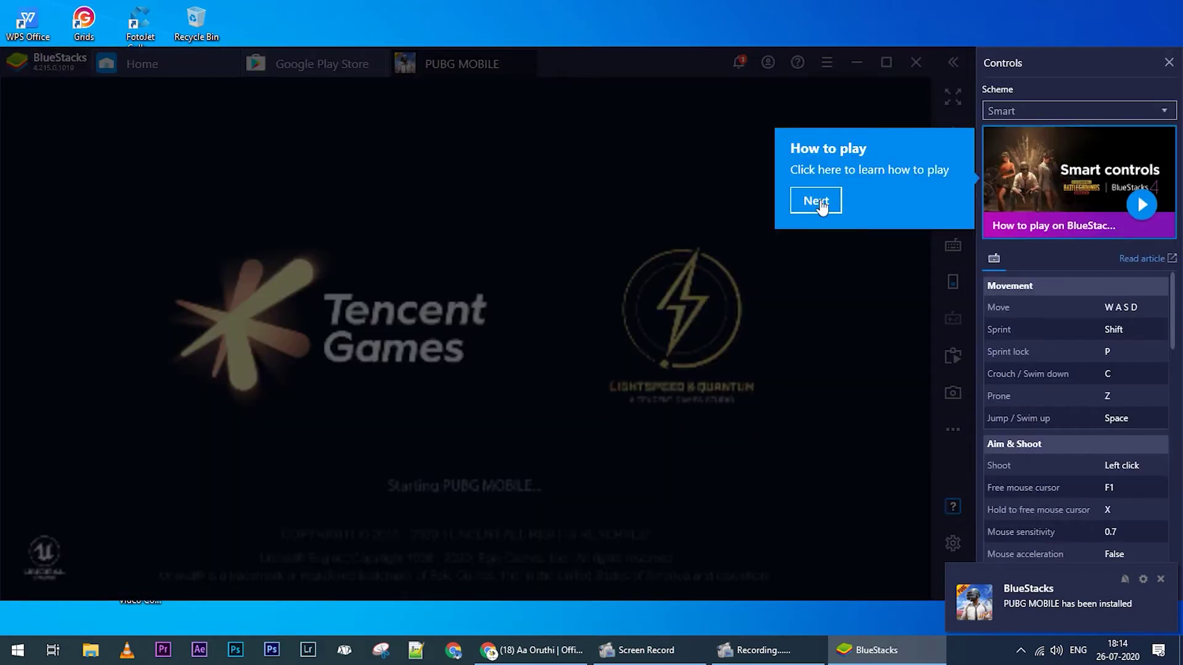
Go through and dismiss the how-to-play, game guide and fullscreen tips
left_click(817, 202)
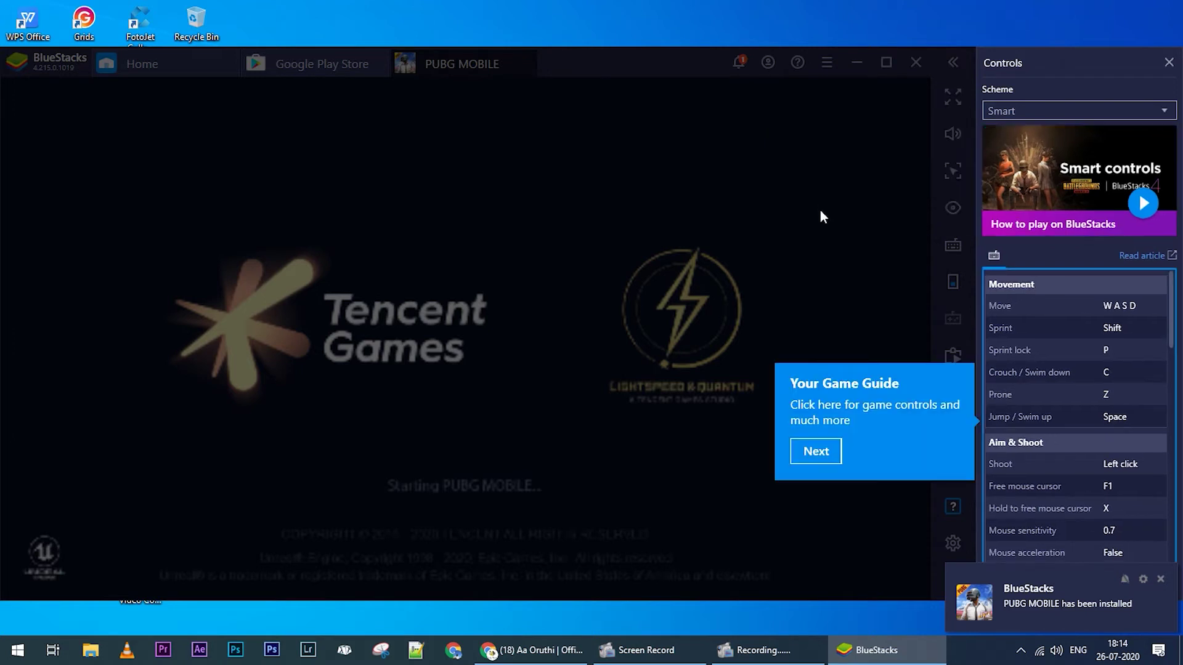
left_click(810, 460)
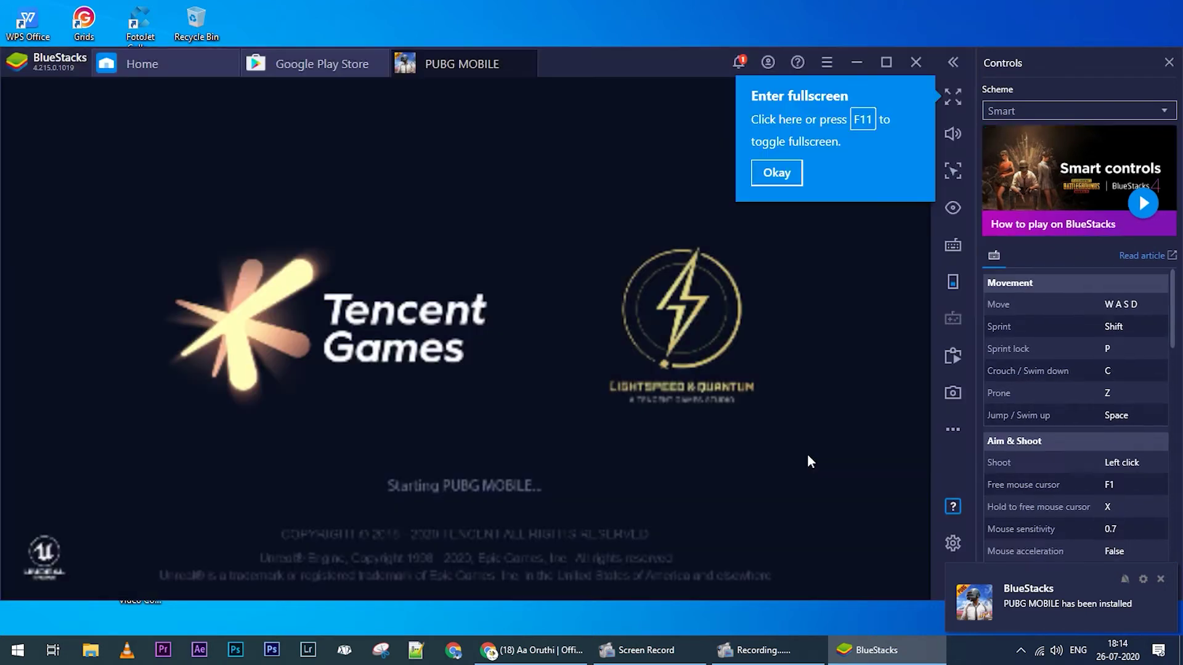
left_click(771, 173)
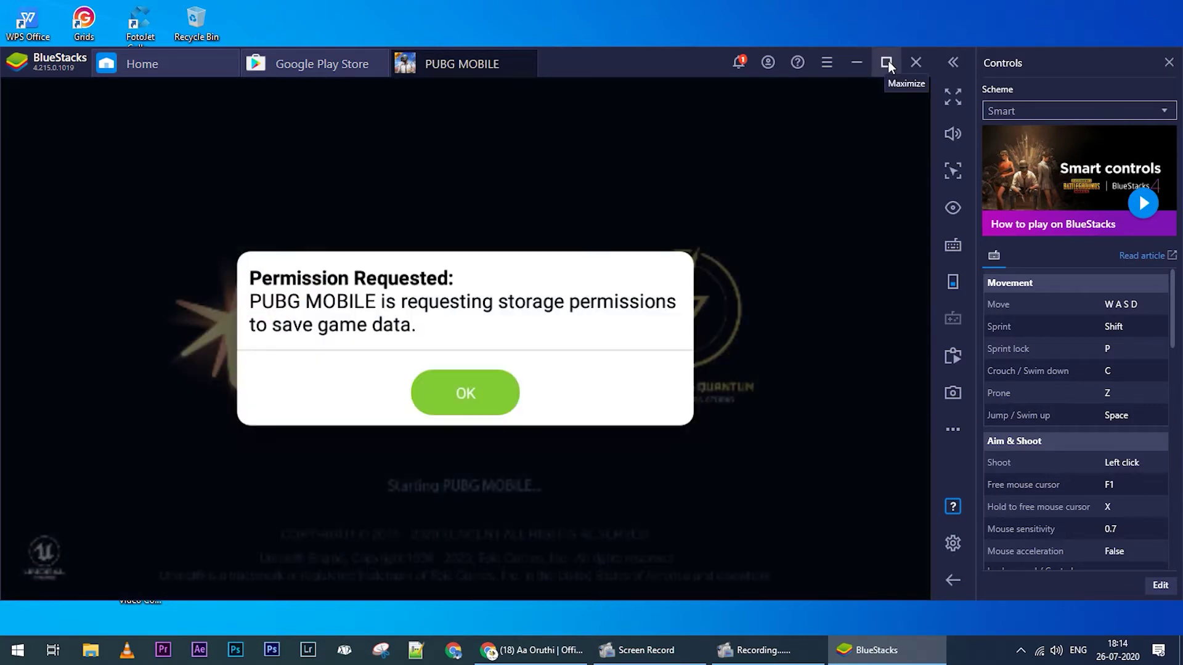
Maximize the emulator window and allow PUBG MOBILE to access photos, media and files
left_click(888, 60)
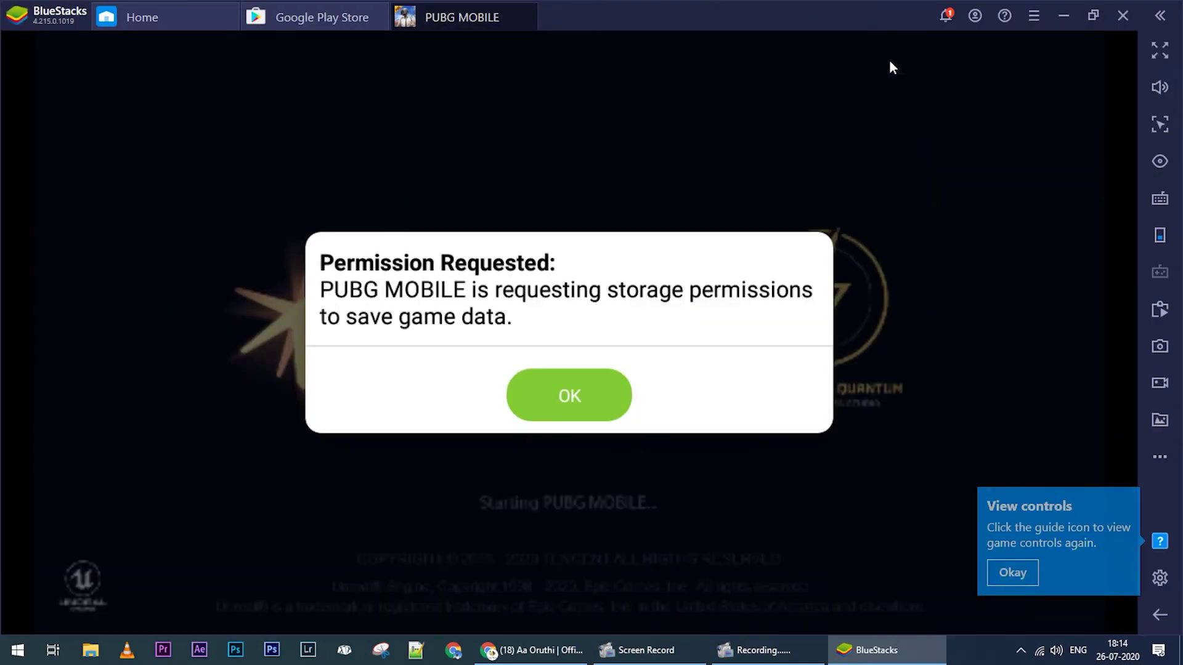
left_click(588, 393)
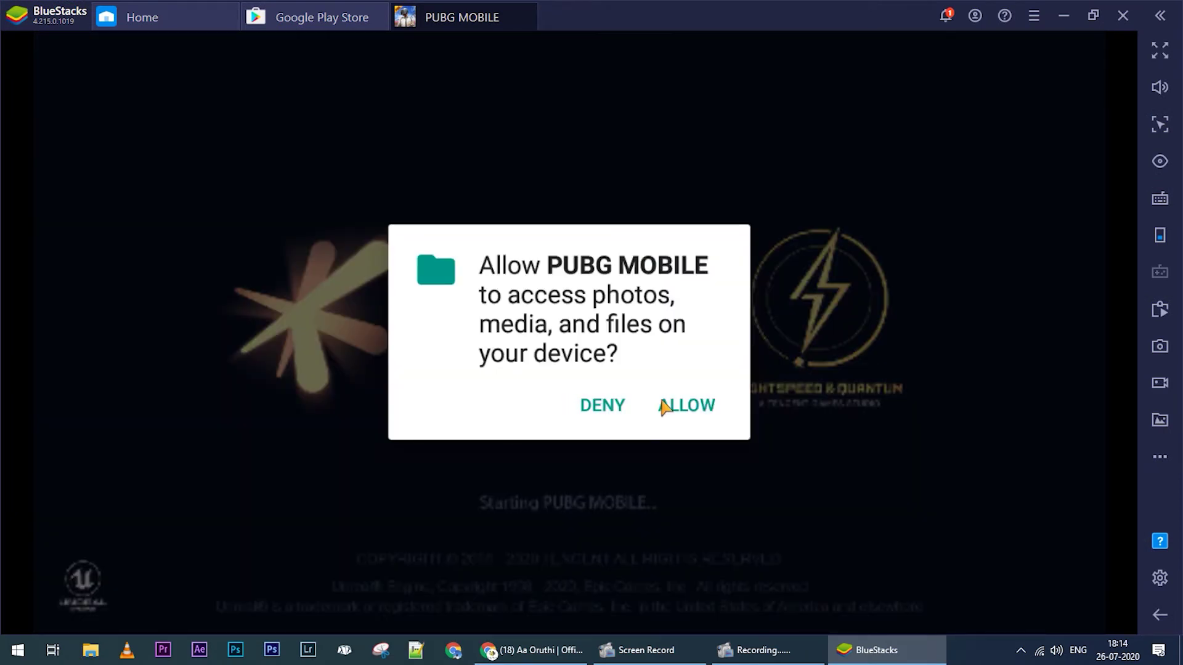
left_click(666, 406)
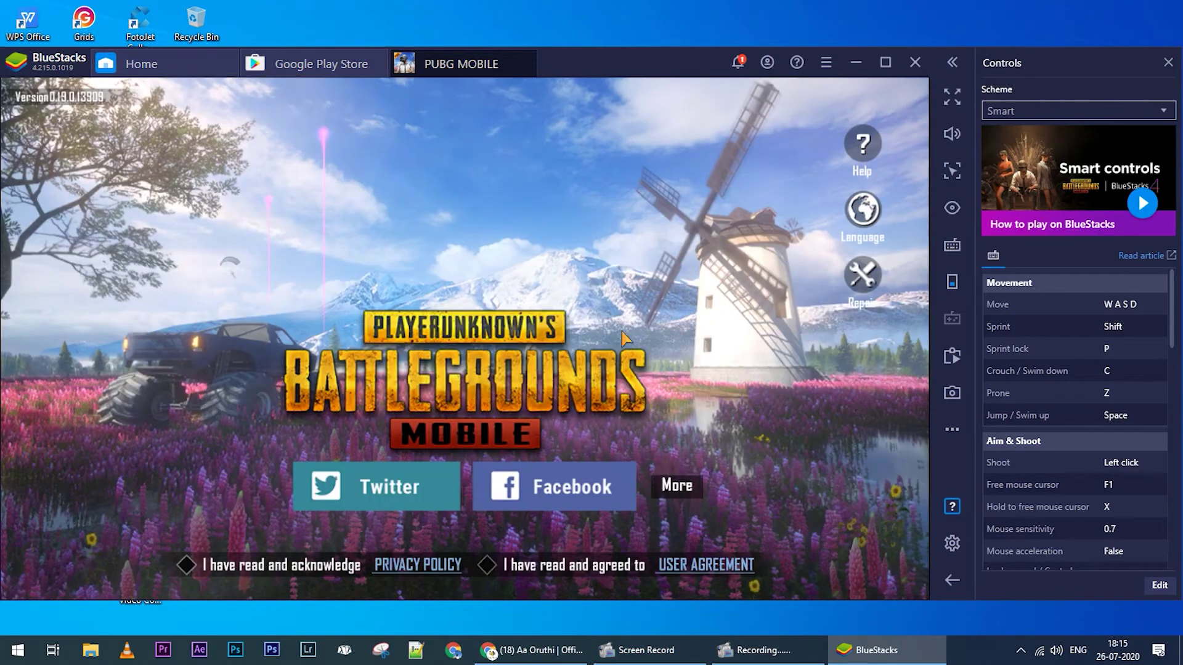
Accept the privacy policy and user agreement, and check the additional login methods without choosing one
left_click(186, 565)
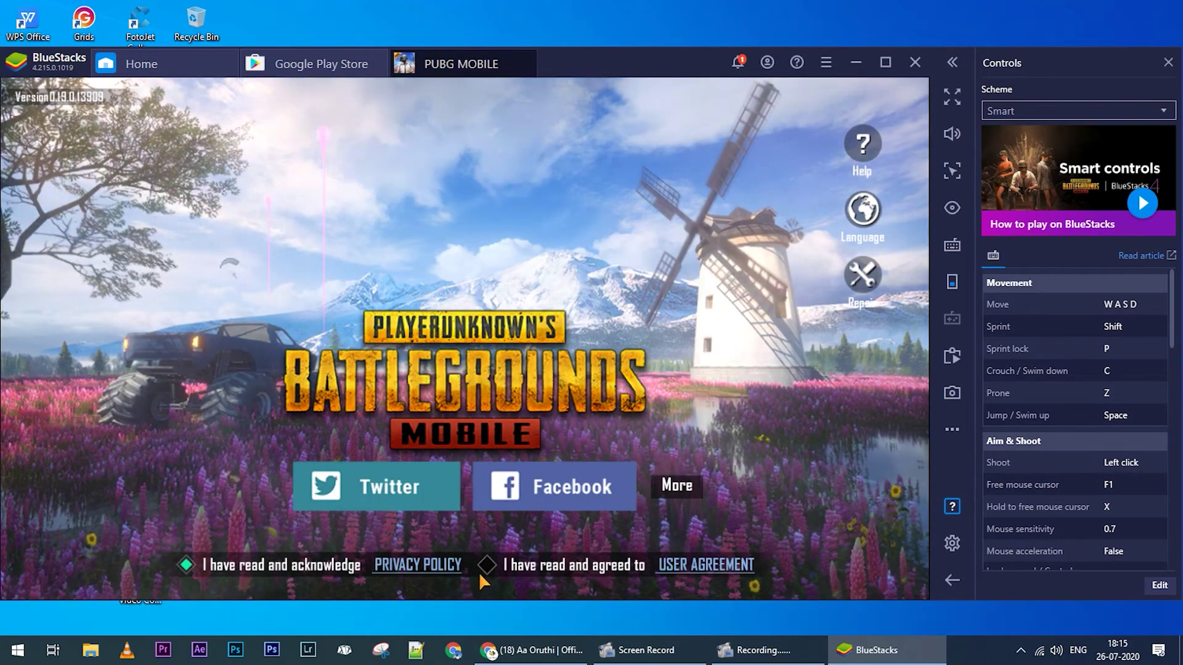
left_click(485, 564)
left_click(674, 487)
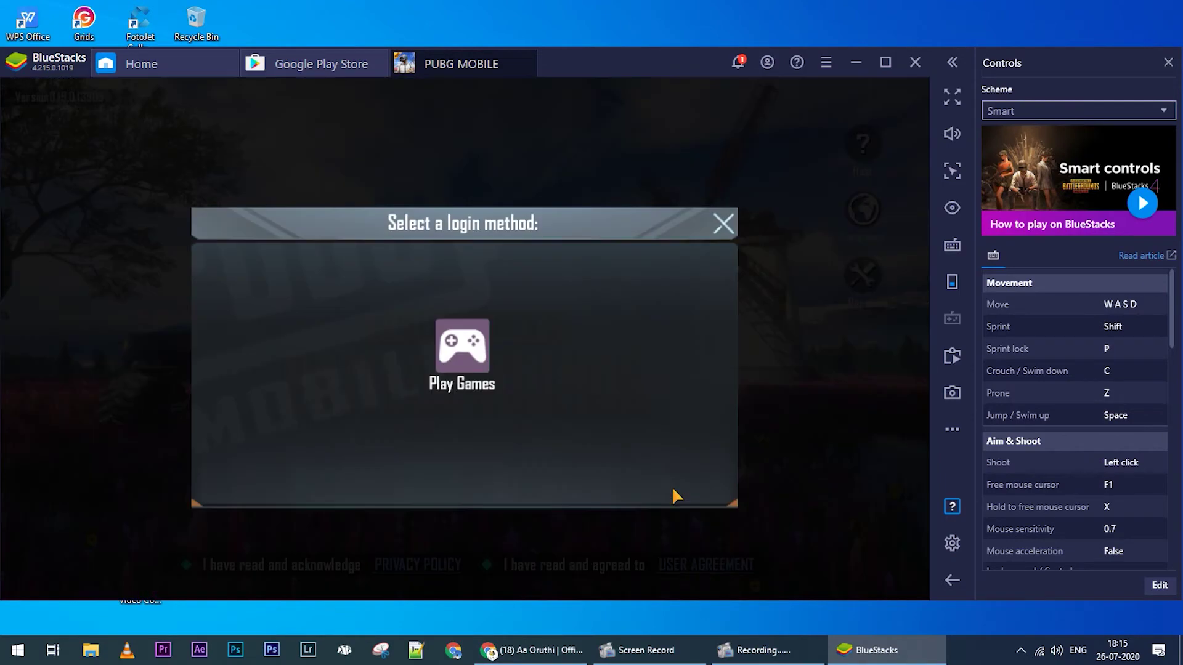
left_click(723, 223)
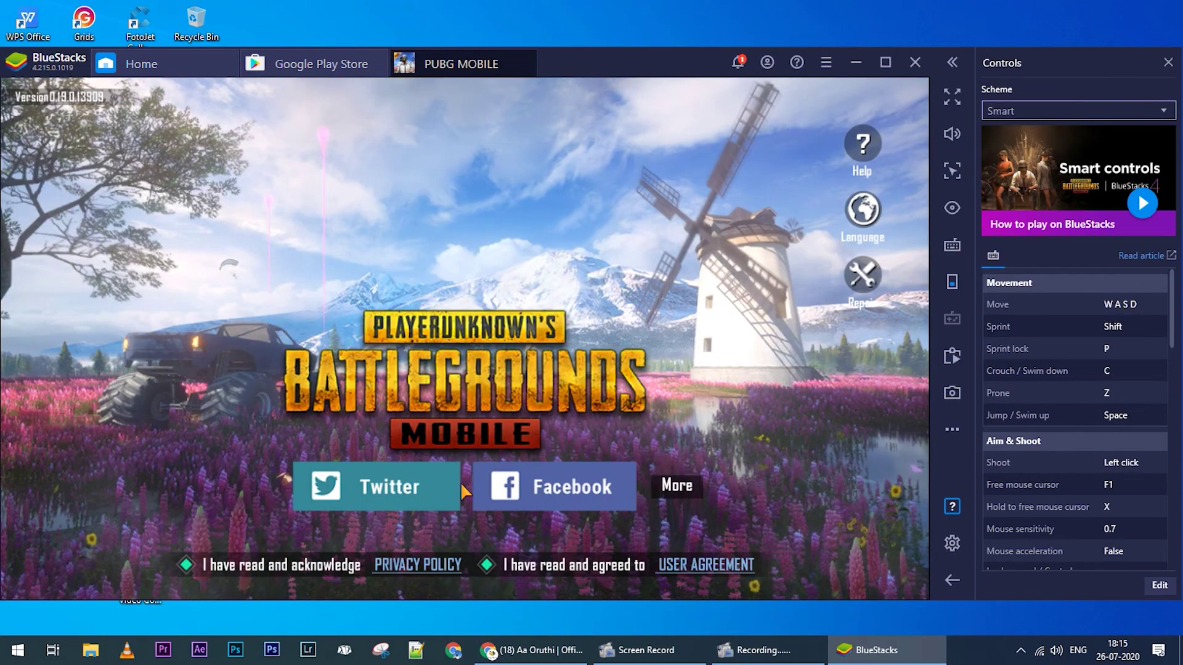
Log in to the game through Facebook with the account's login and password, and acknowledge the emulator notice
left_click(534, 483)
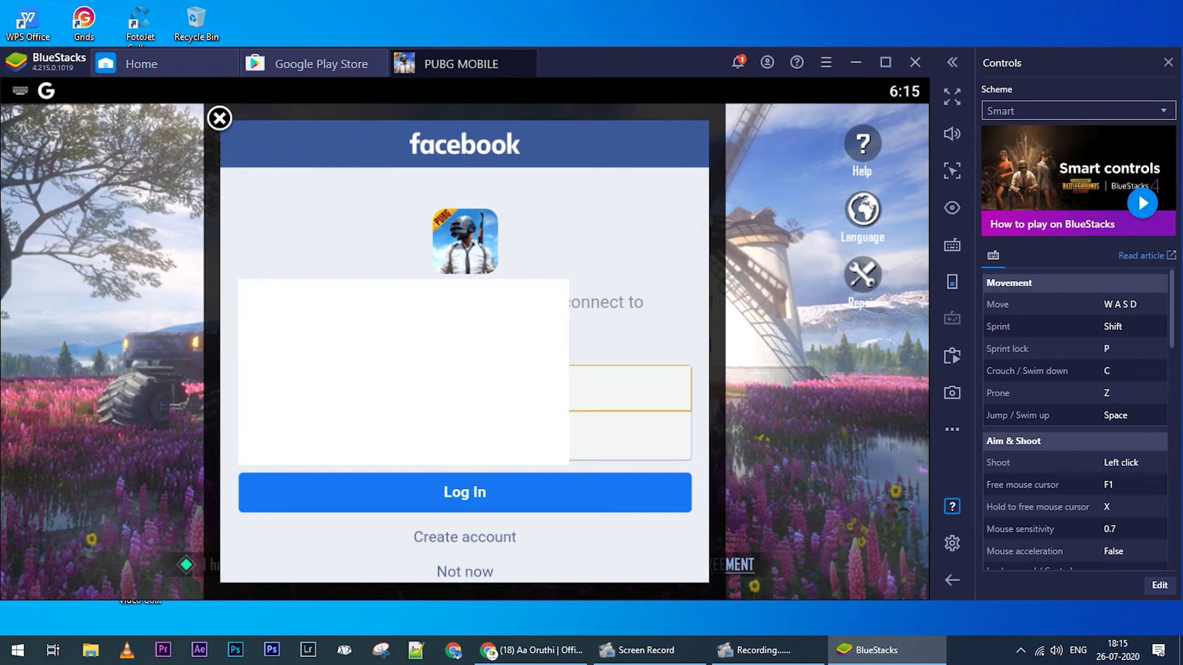
left_click(464, 437)
type("*")
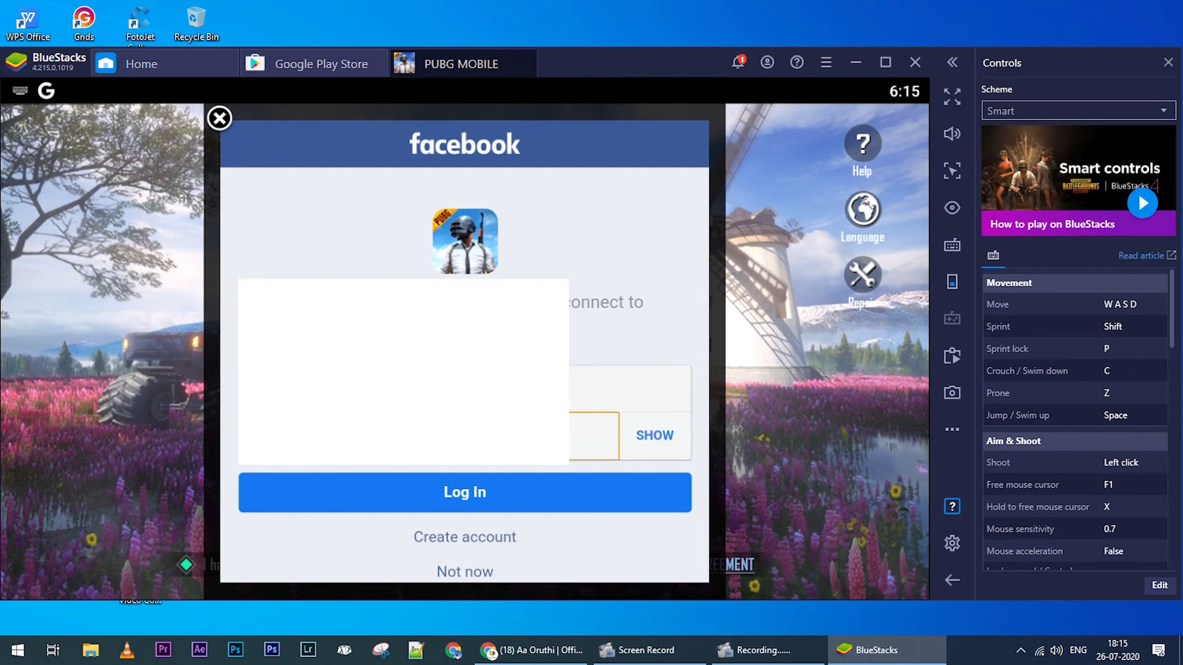
left_click(466, 491)
left_click(480, 431)
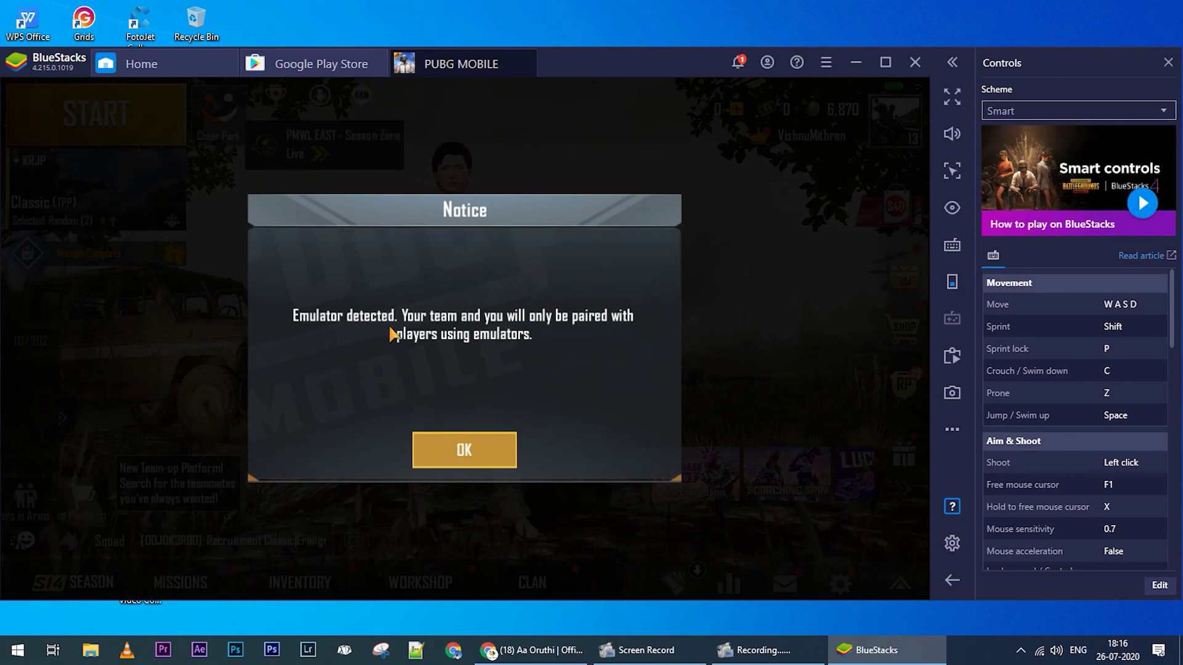
left_click(468, 450)
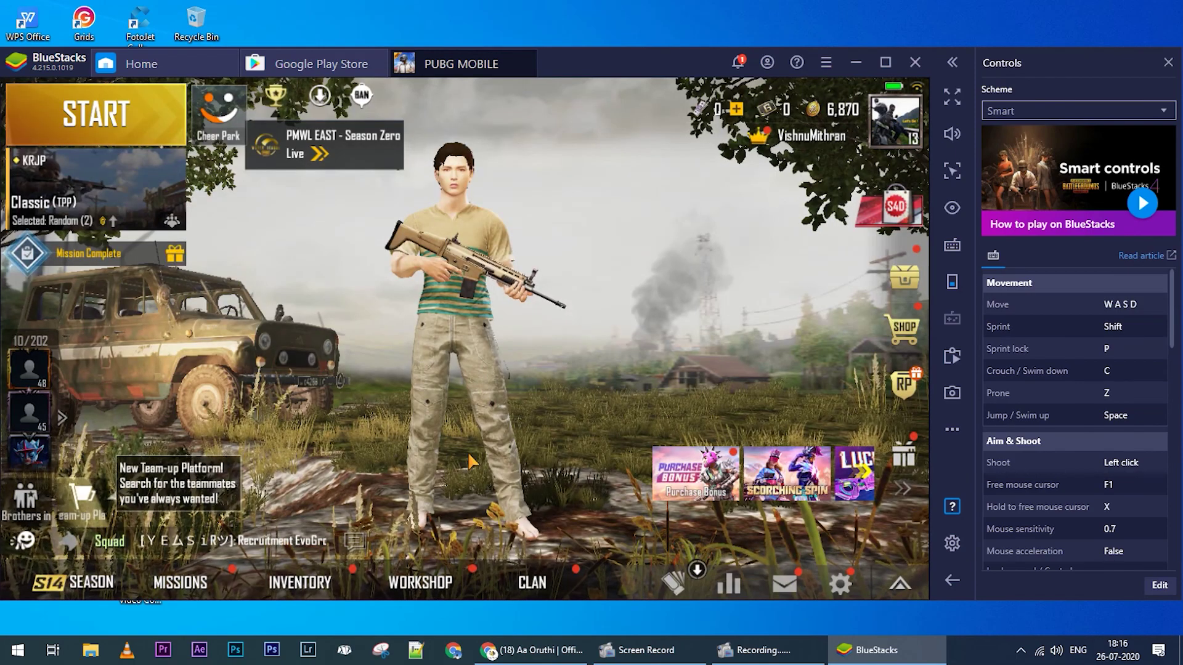